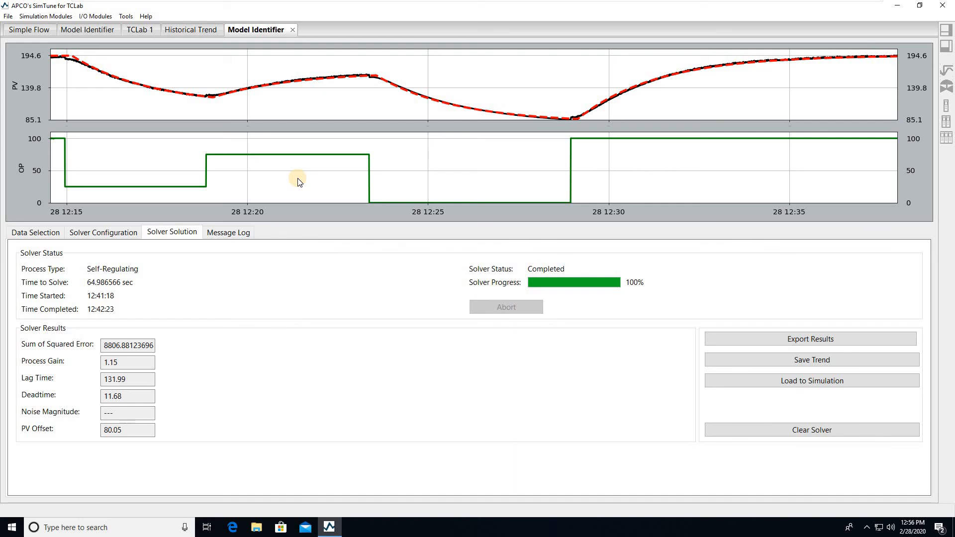
- Review the TCLab 1 heater trend, its recorded historical trend and the existing model identification solution
click(144, 31)
click(232, 32)
click(143, 30)
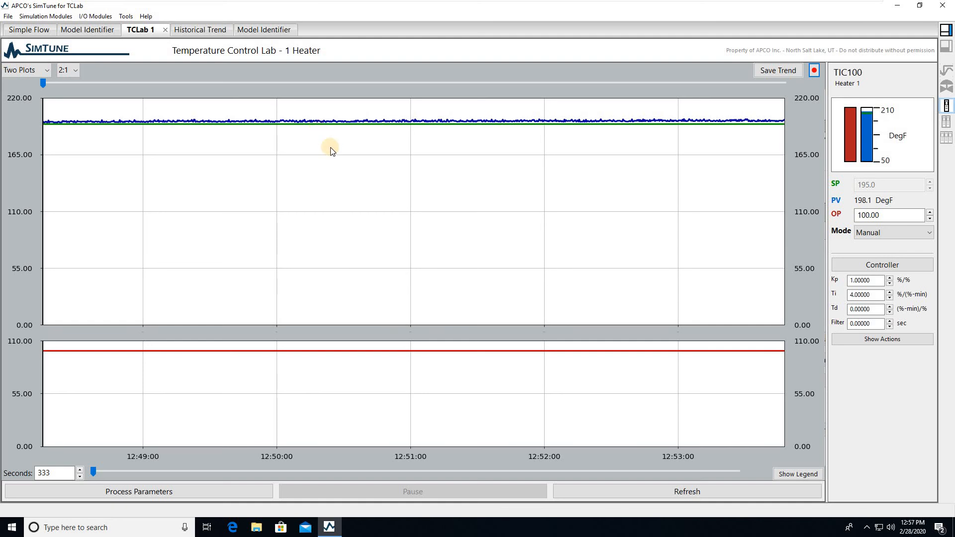
click(815, 71)
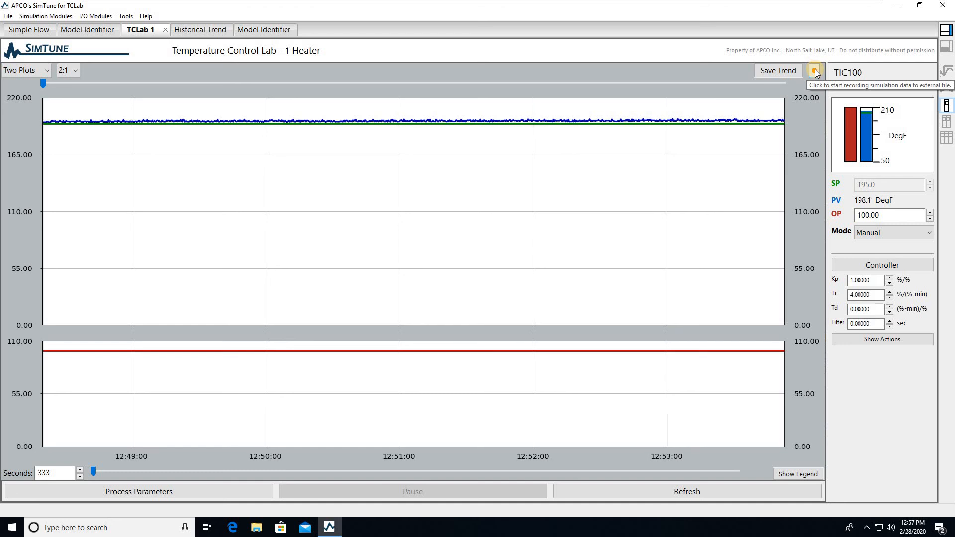
click(201, 31)
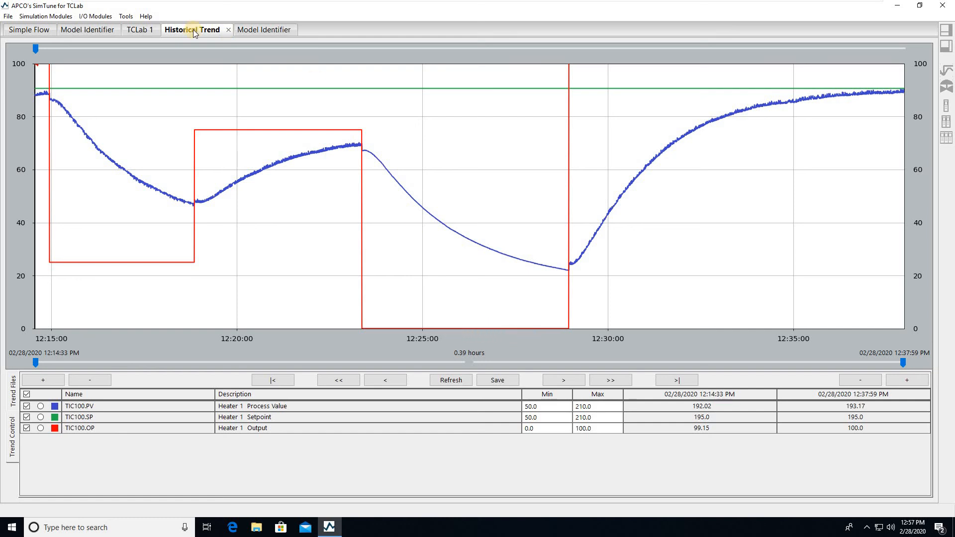
click(129, 19)
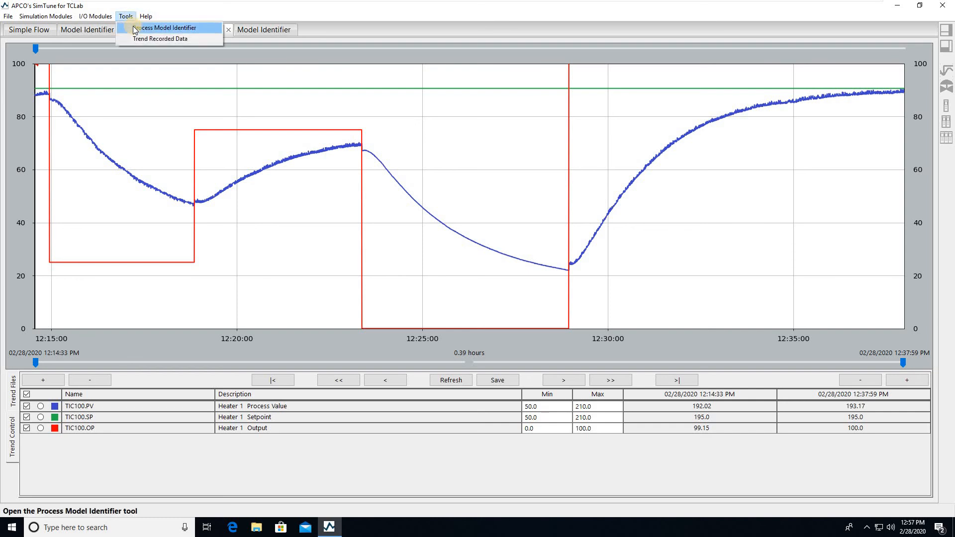
click(250, 29)
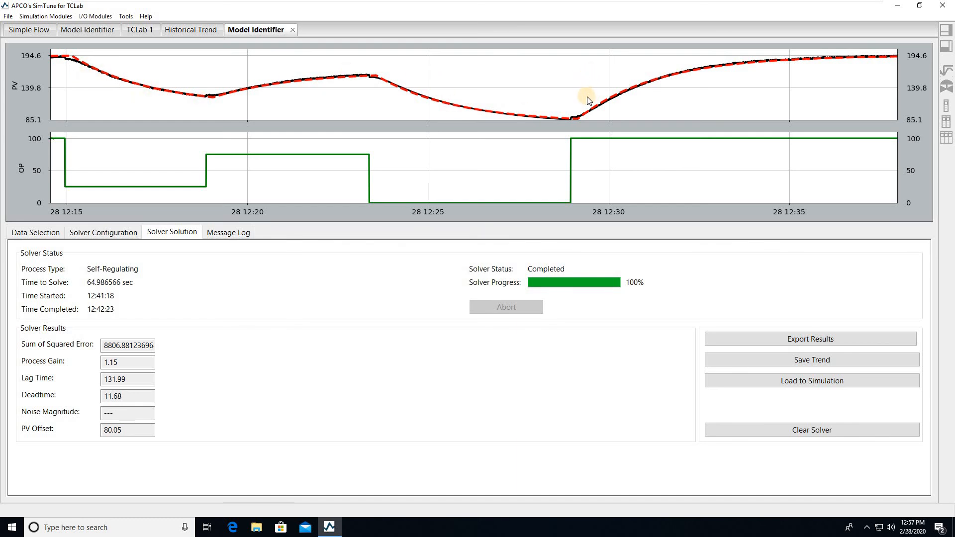
- Open a new Process Model Identifier and load the recorded trend file Temp Control Lab 1 2020.02.28.csv
click(131, 18)
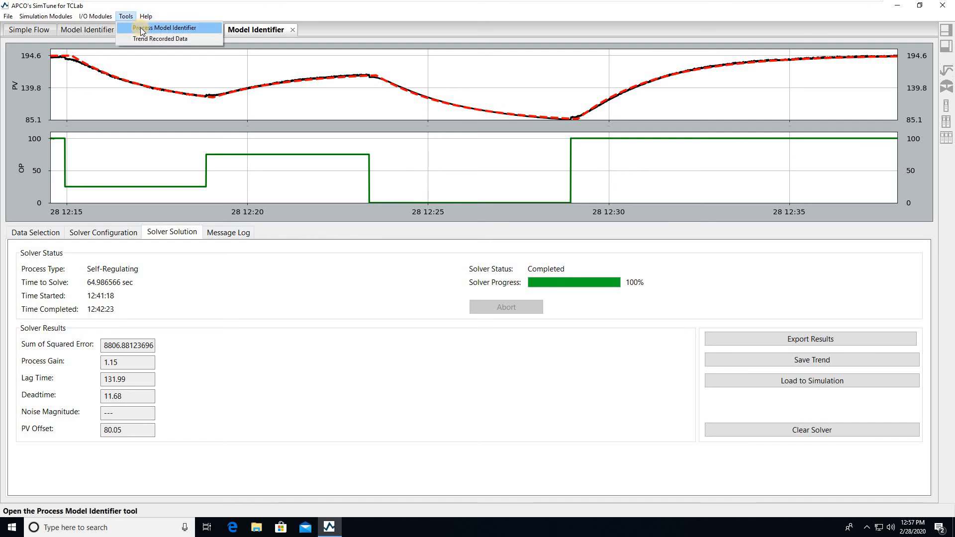
click(140, 28)
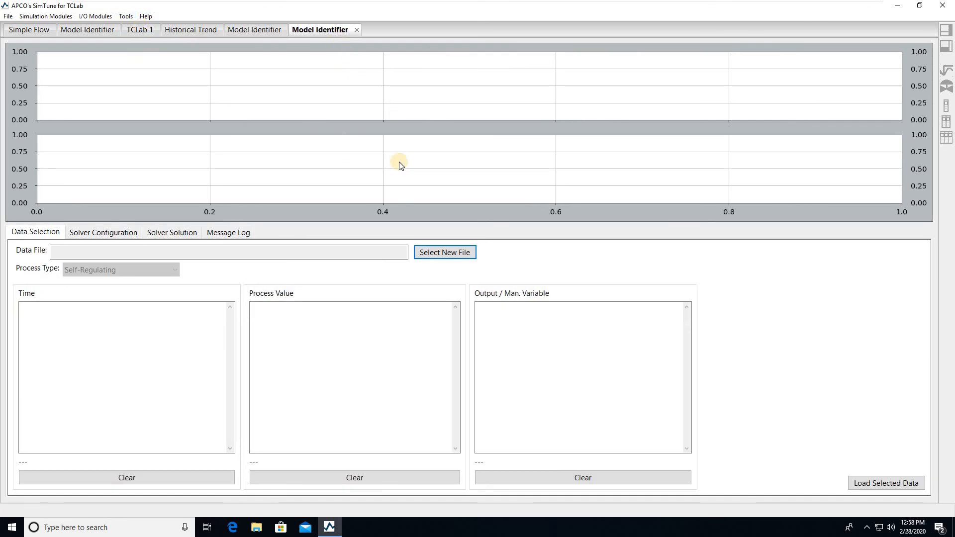
click(434, 252)
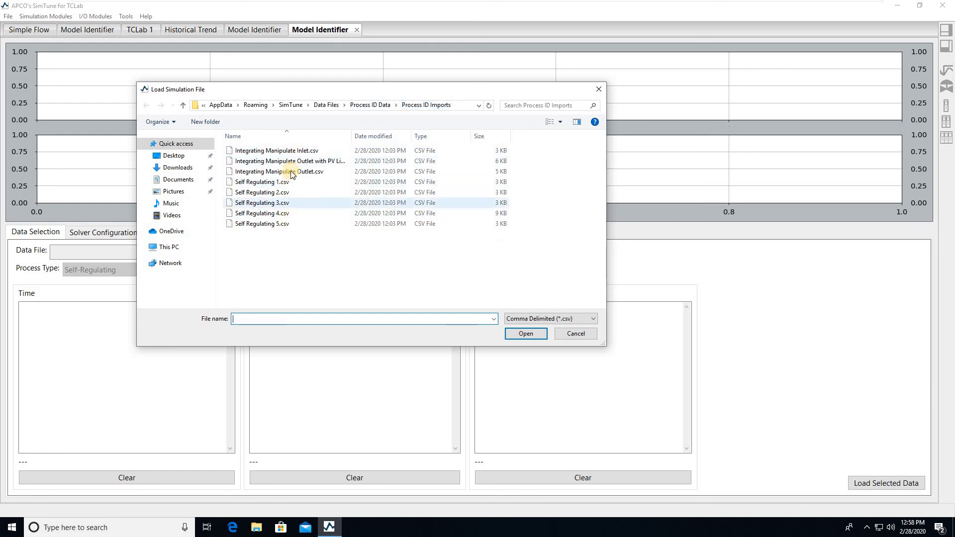
click(374, 104)
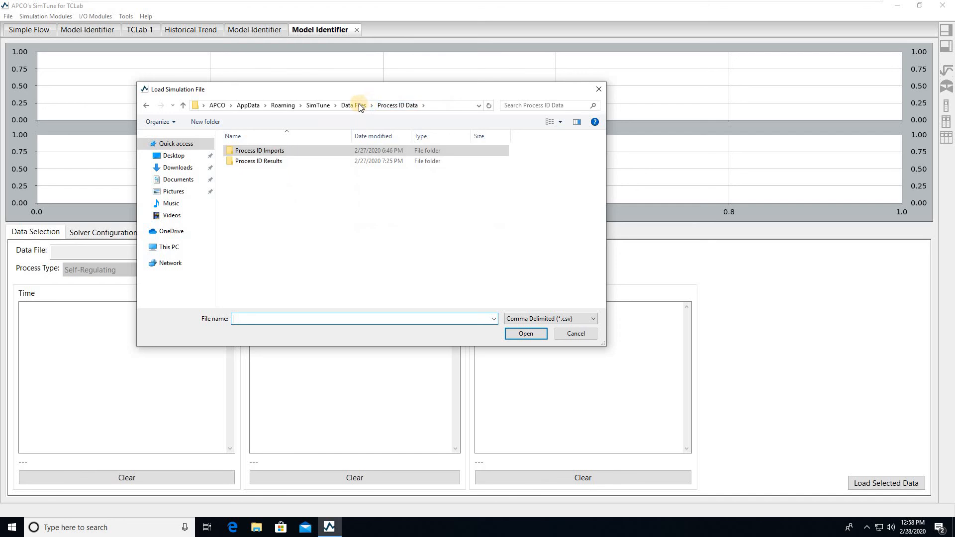
click(359, 105)
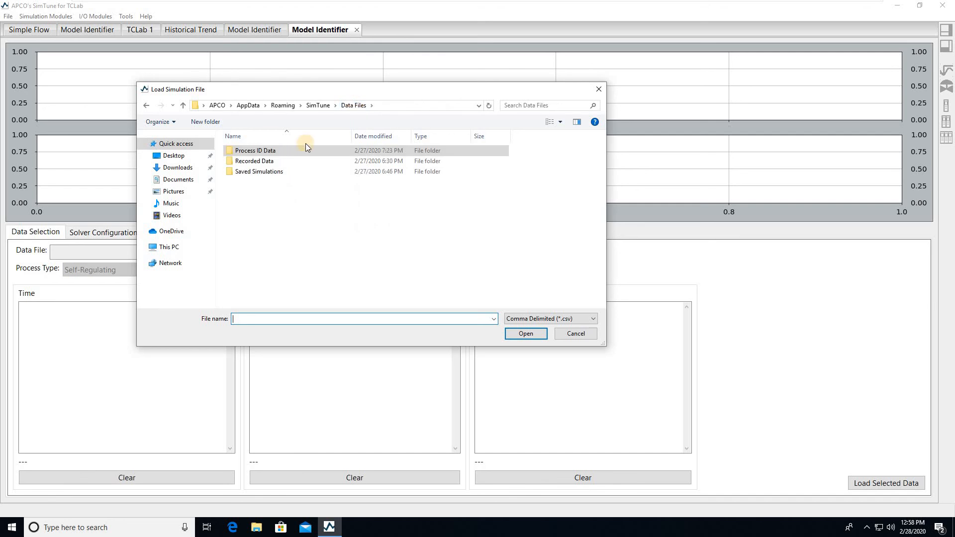
double_click(280, 161)
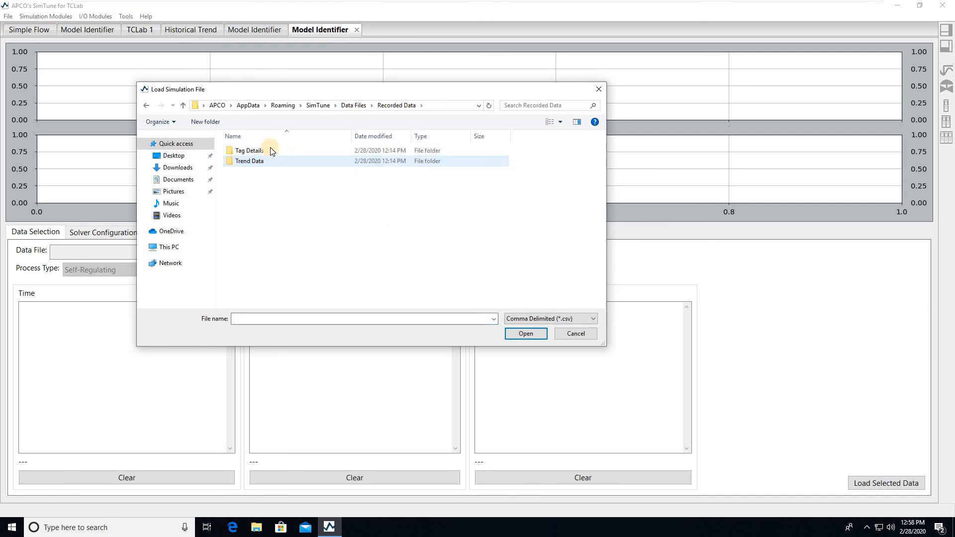
double_click(270, 164)
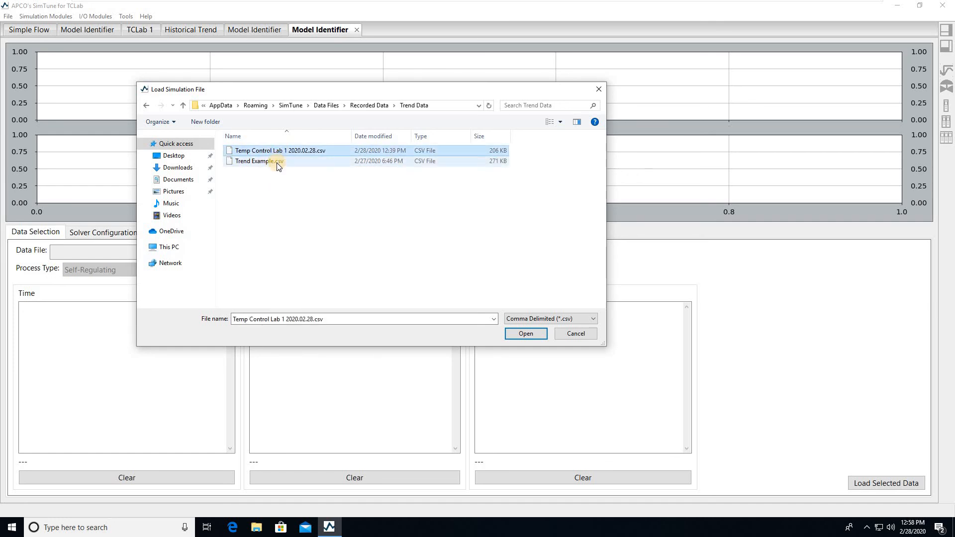
click(274, 161)
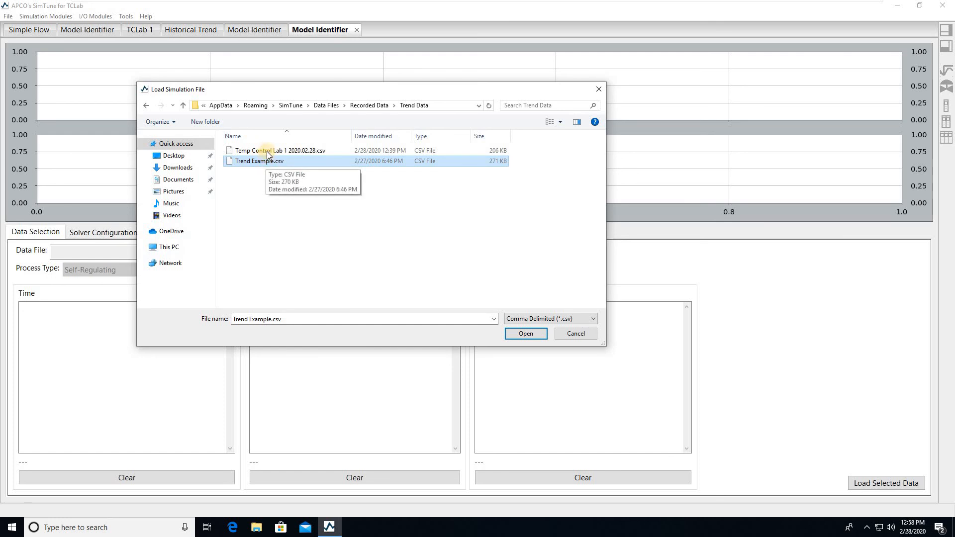
click(258, 151)
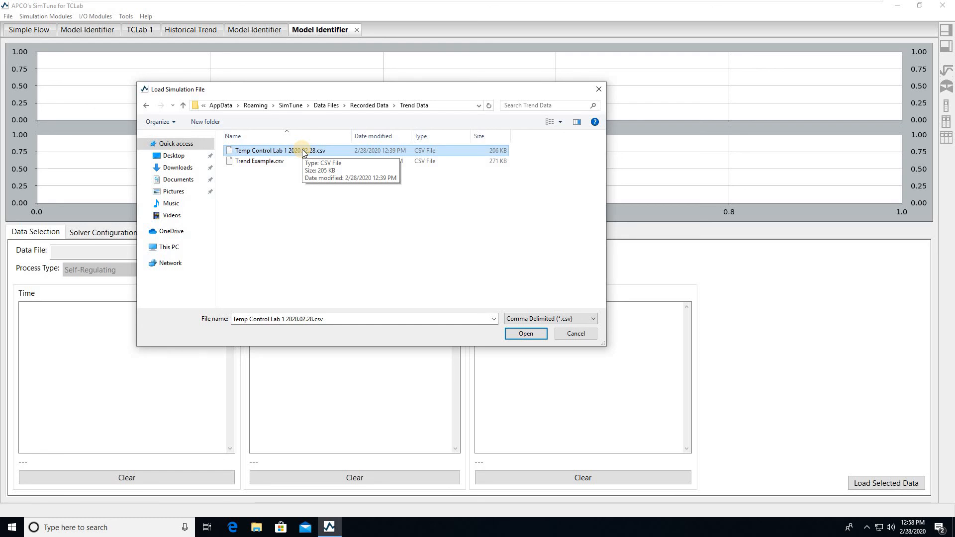
key(Return)
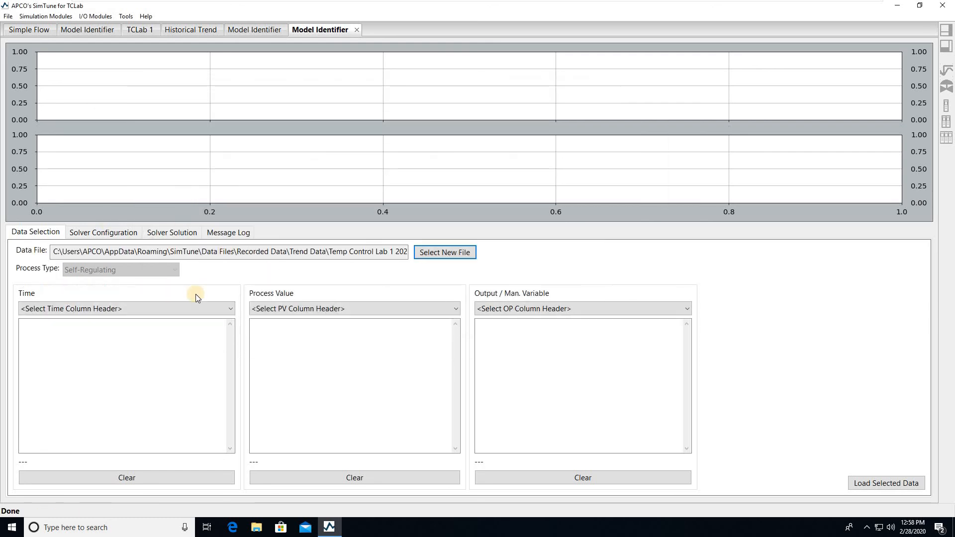
- Assign the data columns: Time for time, TIC100.PV for process value and TIC100.OP for output
click(173, 309)
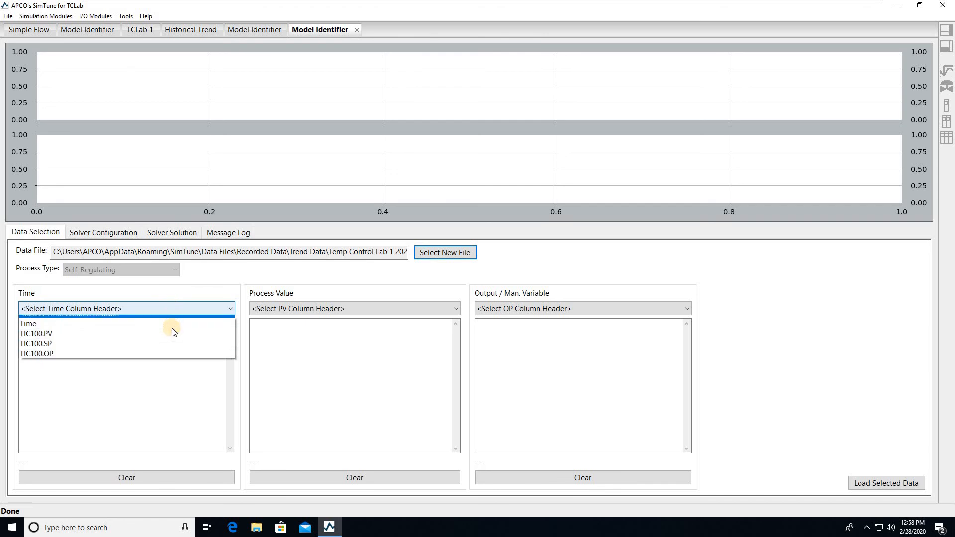
click(327, 309)
click(431, 341)
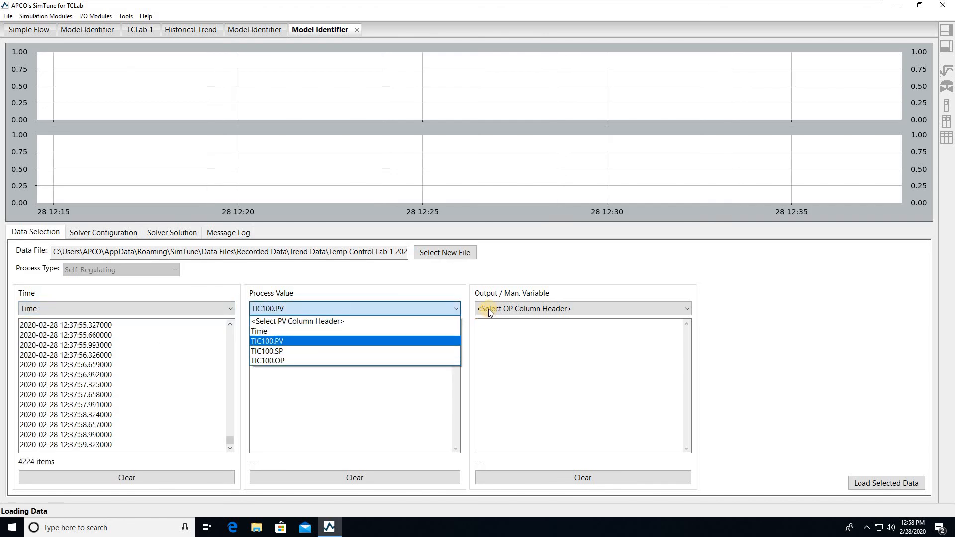
click(498, 309)
click(512, 359)
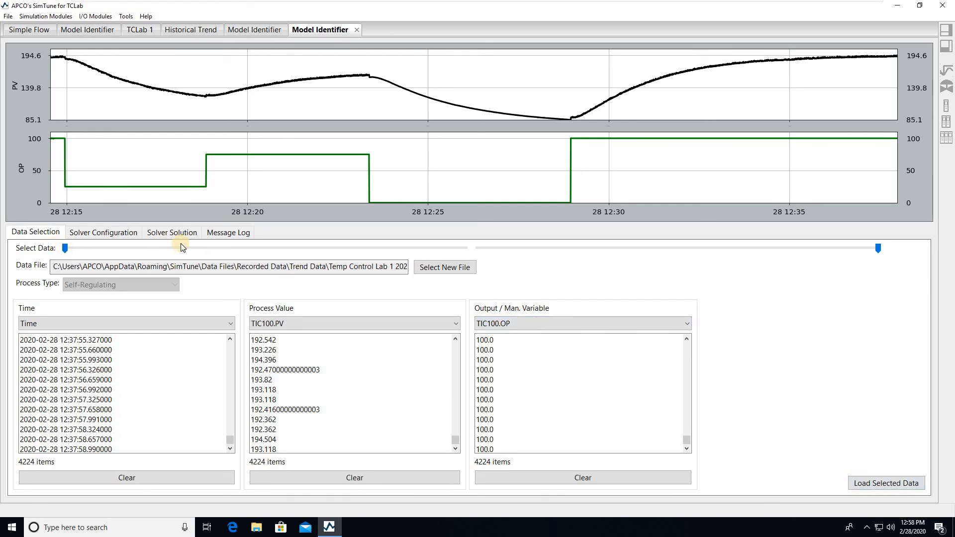
drag(181, 248, 202, 248)
mouse_move(878, 248)
mouse_down()
mouse_move(722, 249)
mouse_move(878, 248)
mouse_up()
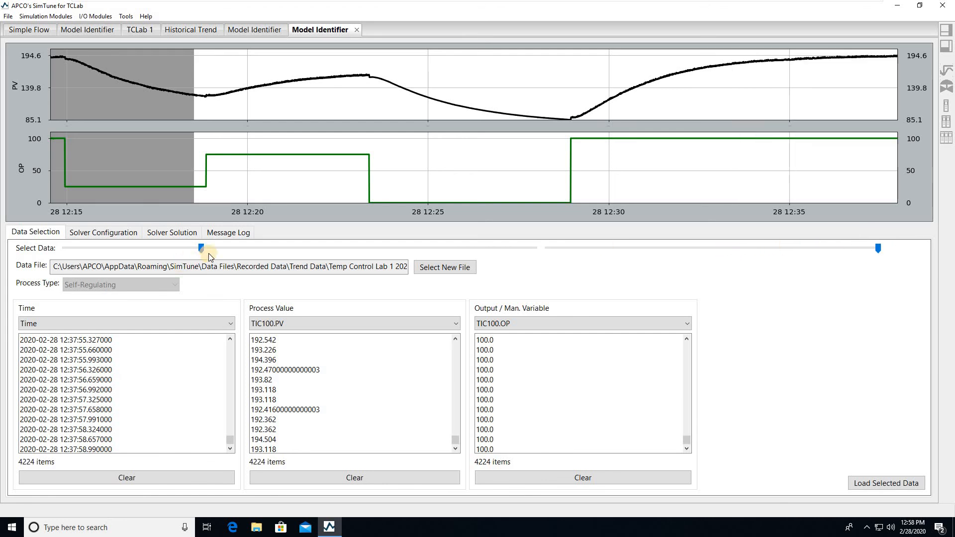
drag(202, 248, 65, 248)
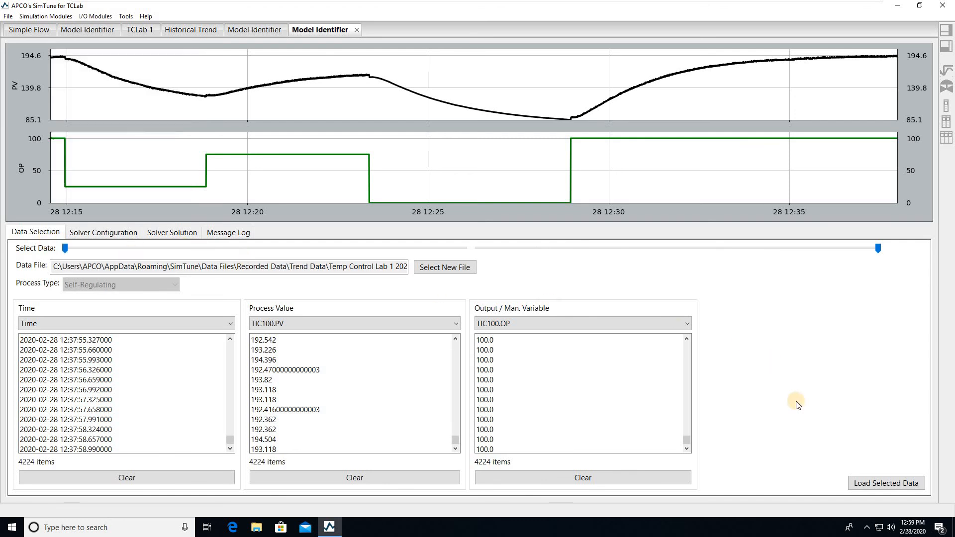
- Load the full selected data range and estimate the initial guess values, keeping the Scipy "Minimize" solver
click(878, 492)
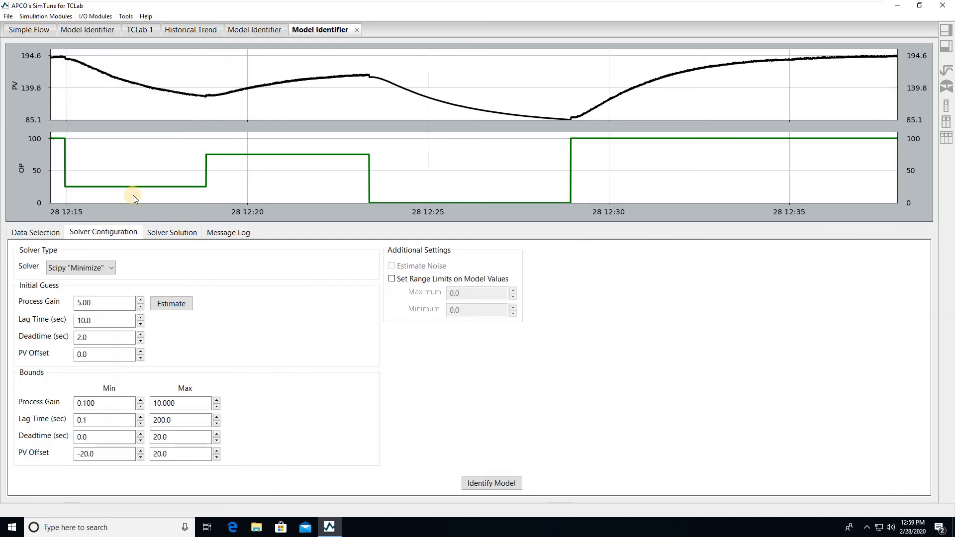
click(113, 268)
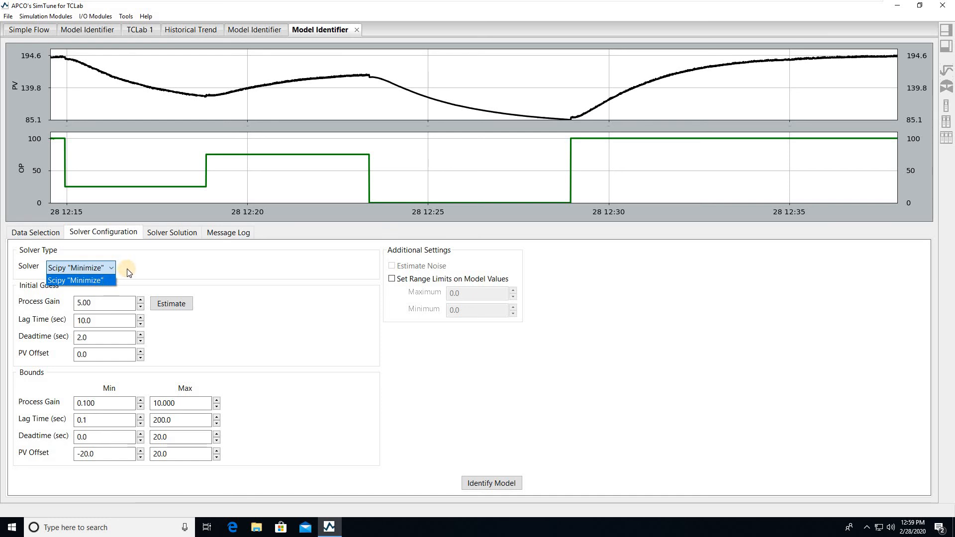
click(118, 270)
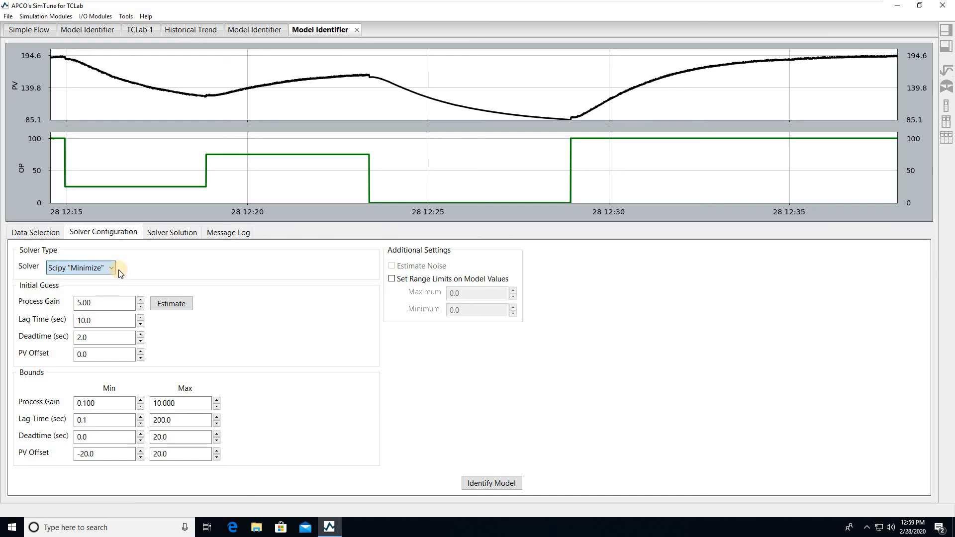
click(168, 304)
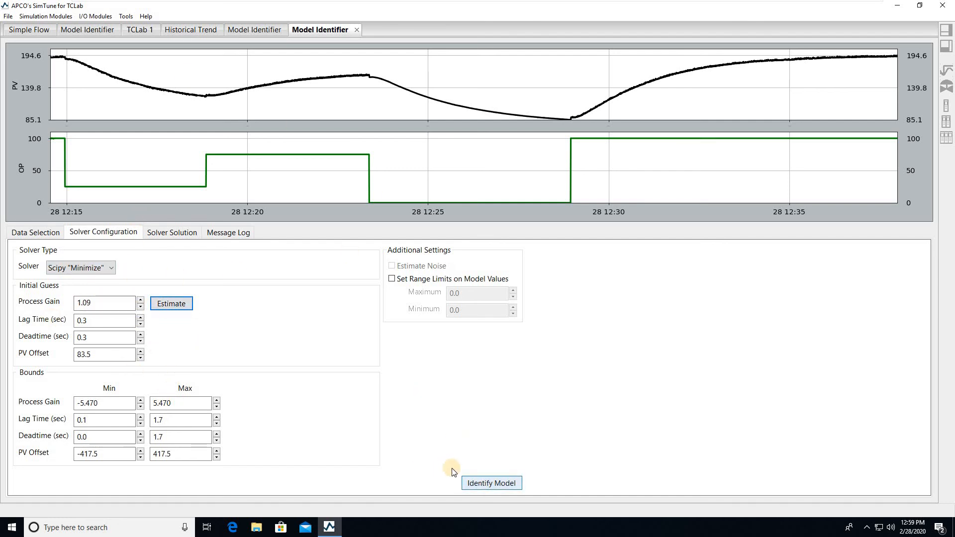
- Identify the model and examine the lag time and deadtime in the solver results
click(479, 484)
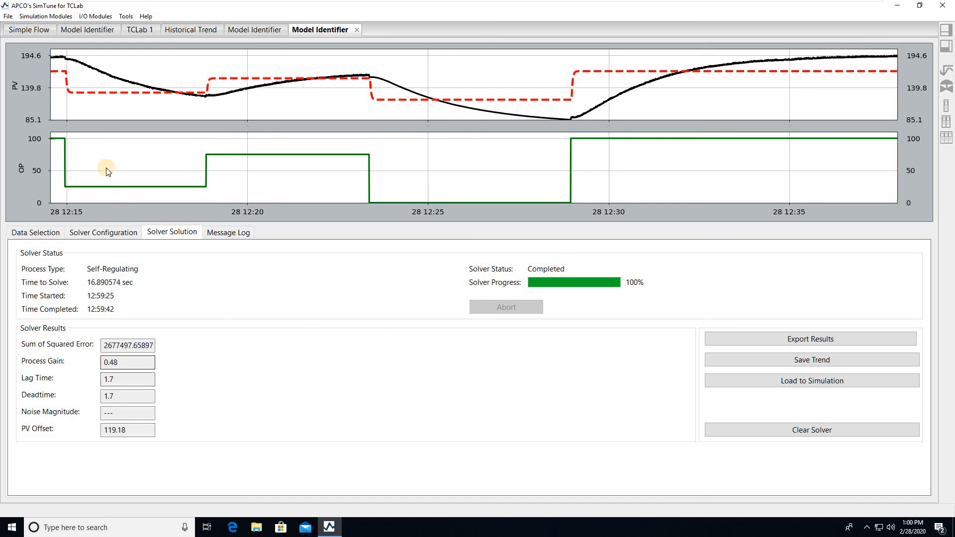
double_click(129, 382)
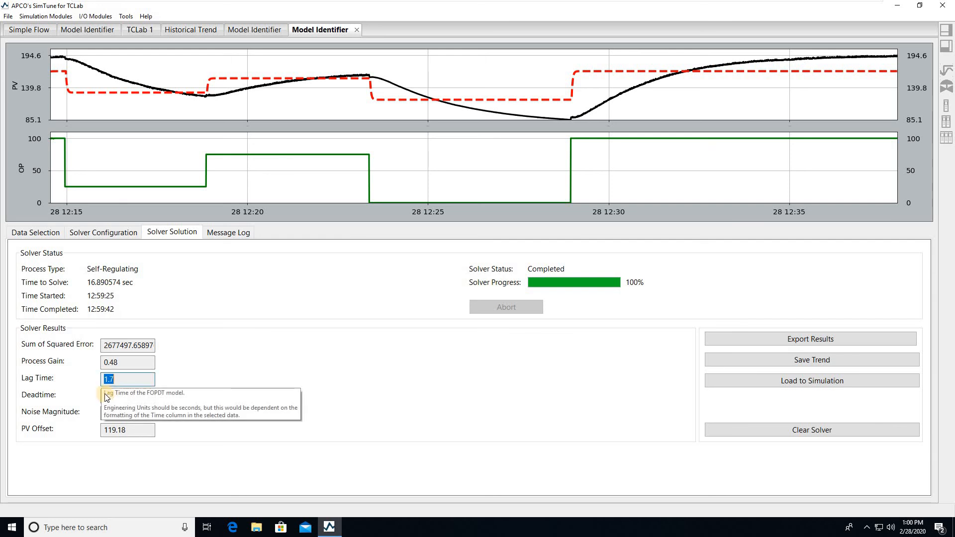
double_click(111, 396)
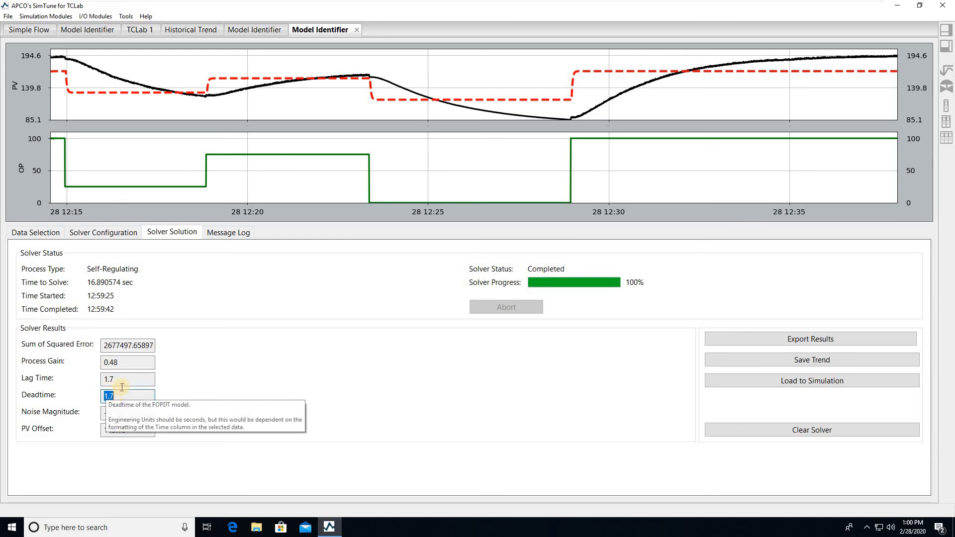
- Compare the fit with the recorded historical trend and set the process gain's lower bound to 0.1 in the solver configuration
click(124, 234)
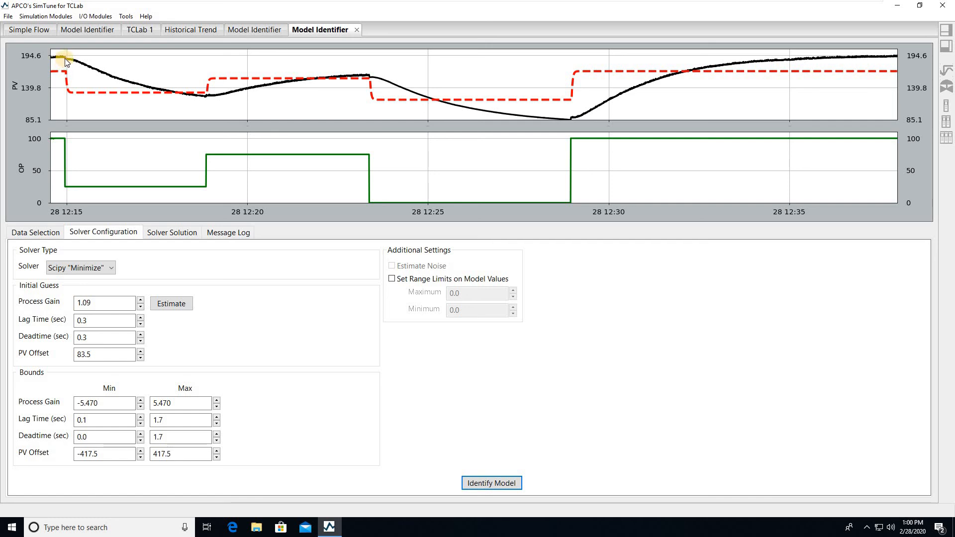
click(192, 31)
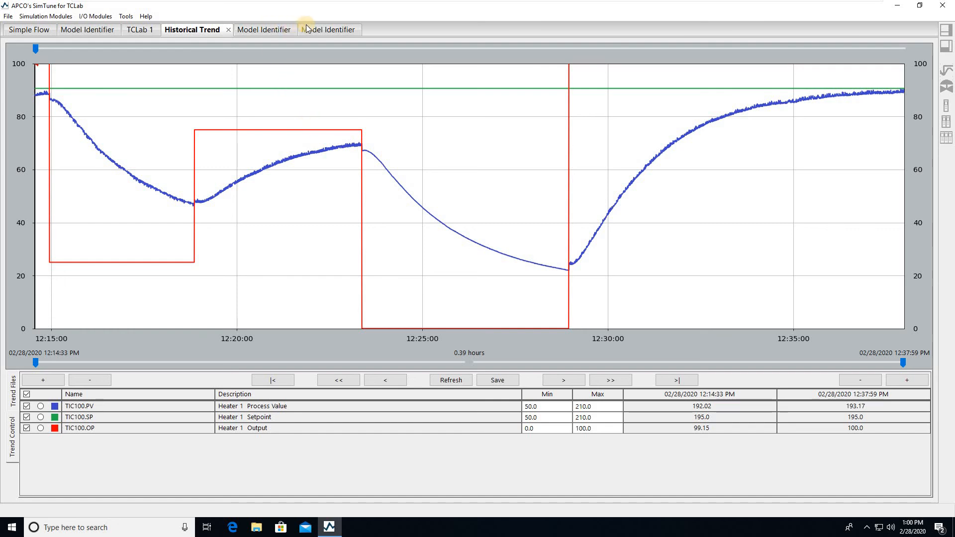
click(320, 29)
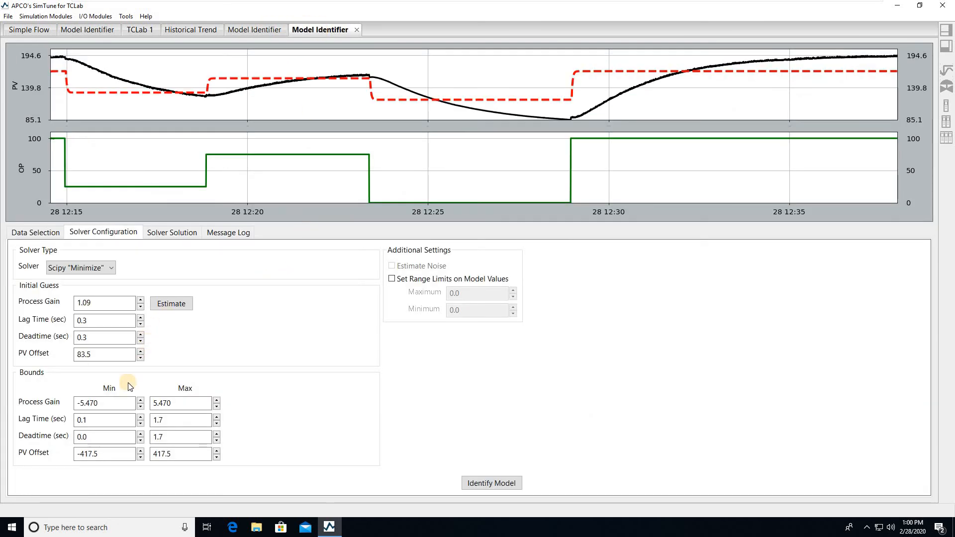
drag(121, 403, 41, 409)
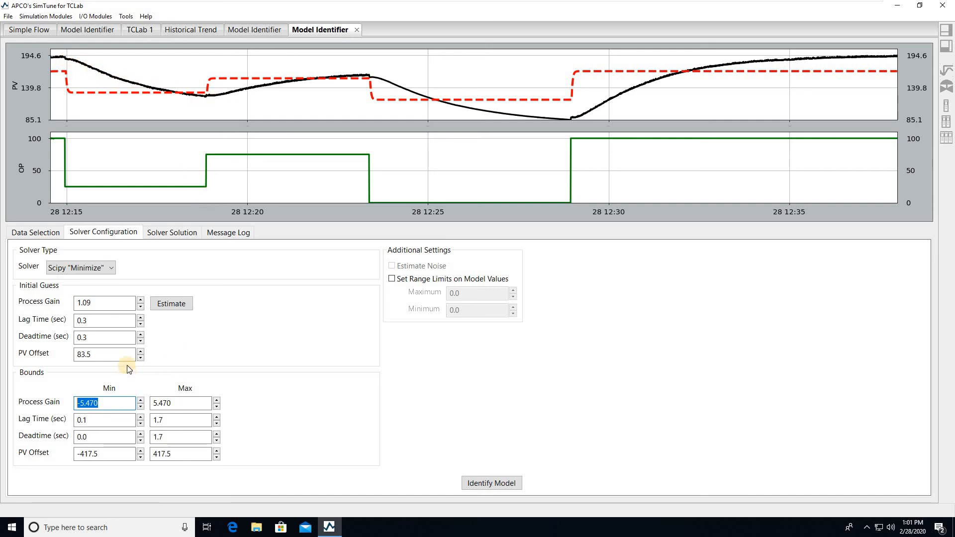
text(0)
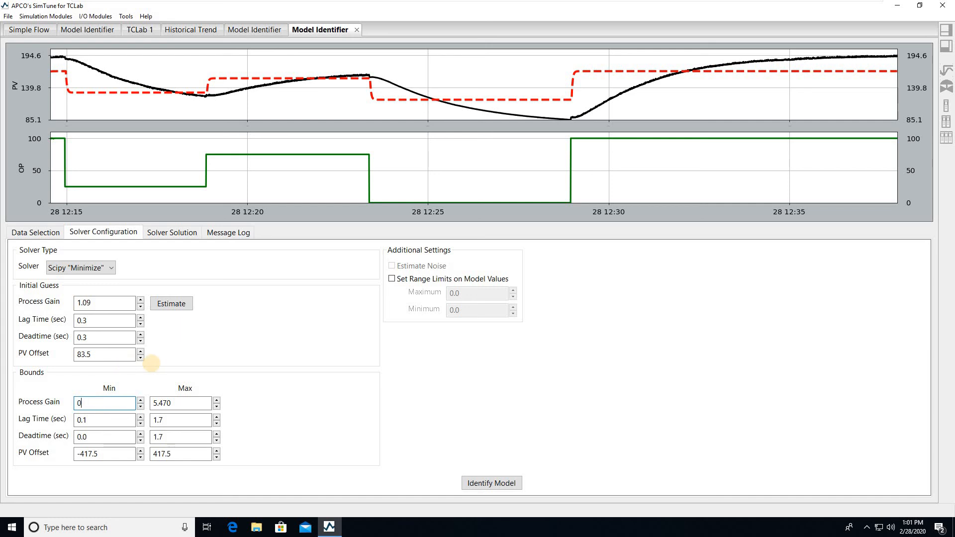
text(.1)
click(118, 419)
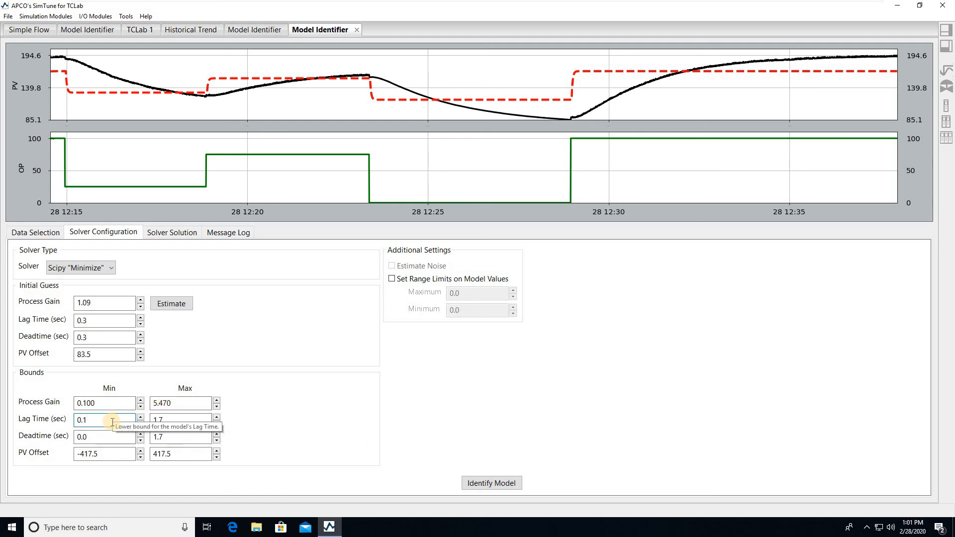
- Set the lag time's initial guess to 100 sec and, after consulting the historical trend, its upper bound to 2000 sec
double_click(79, 421)
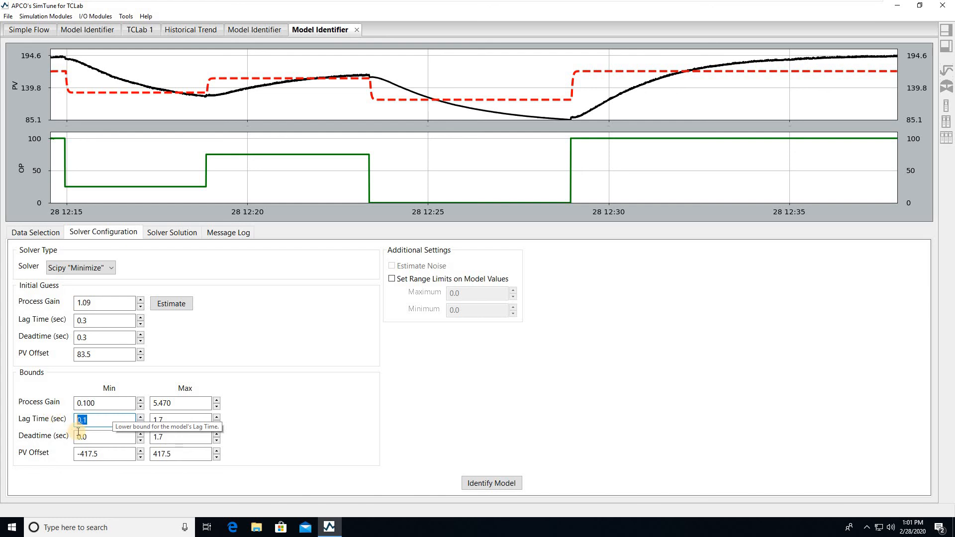
double_click(96, 323)
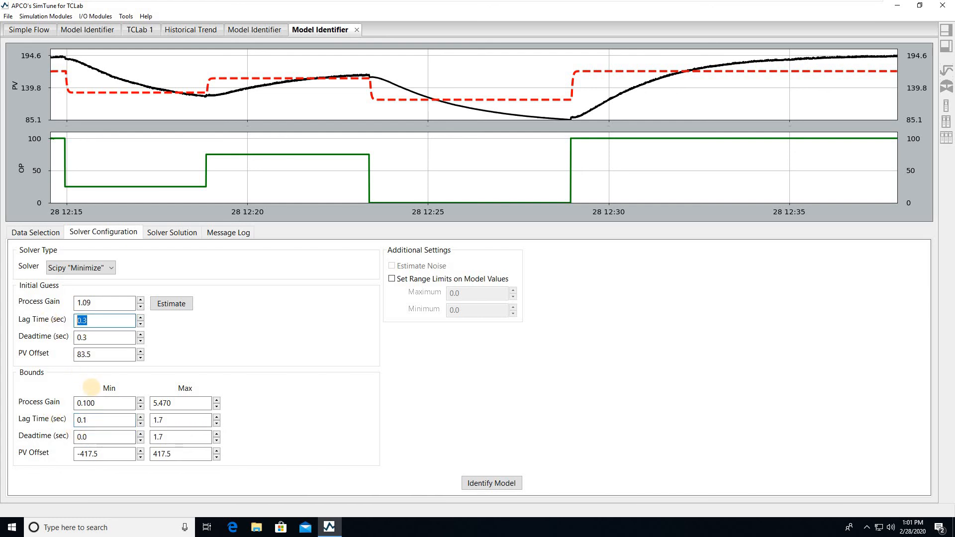
text(100)
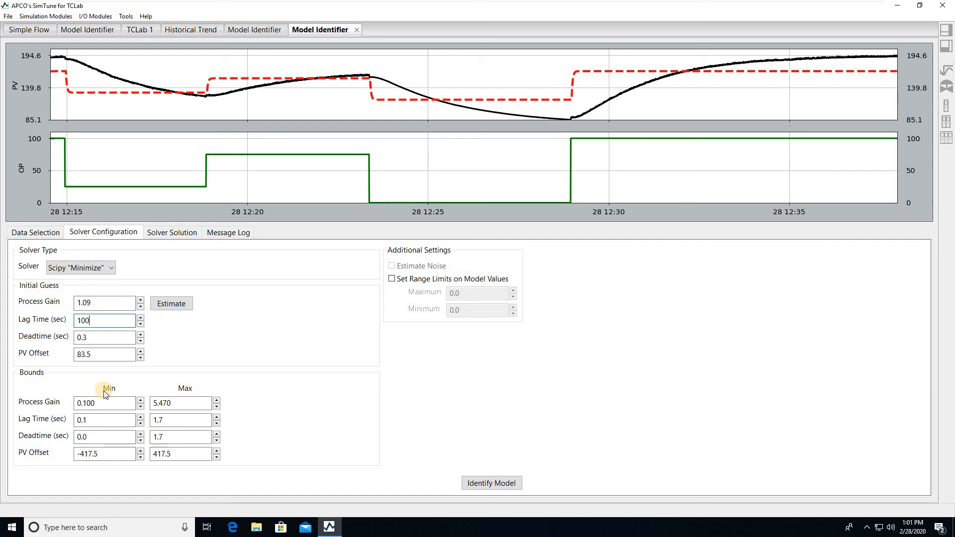
double_click(181, 420)
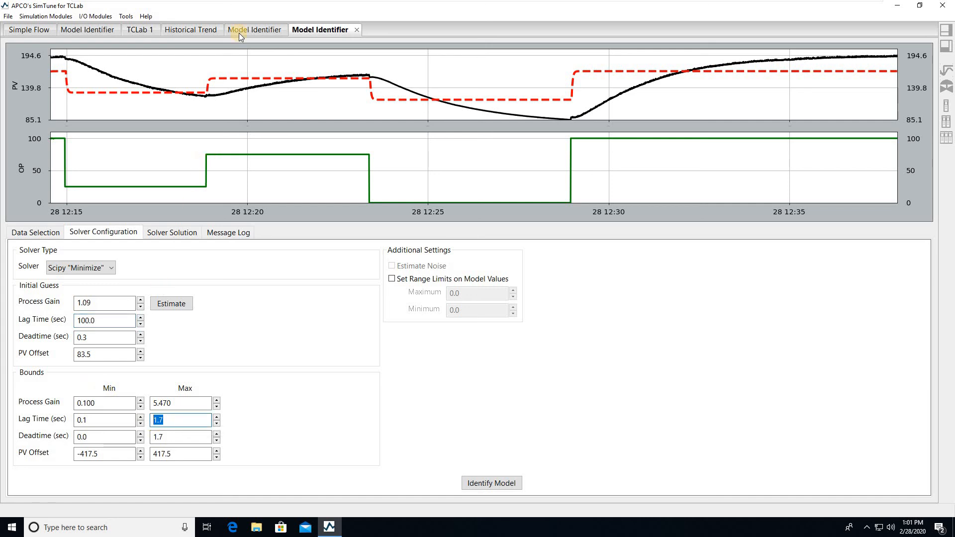
click(196, 30)
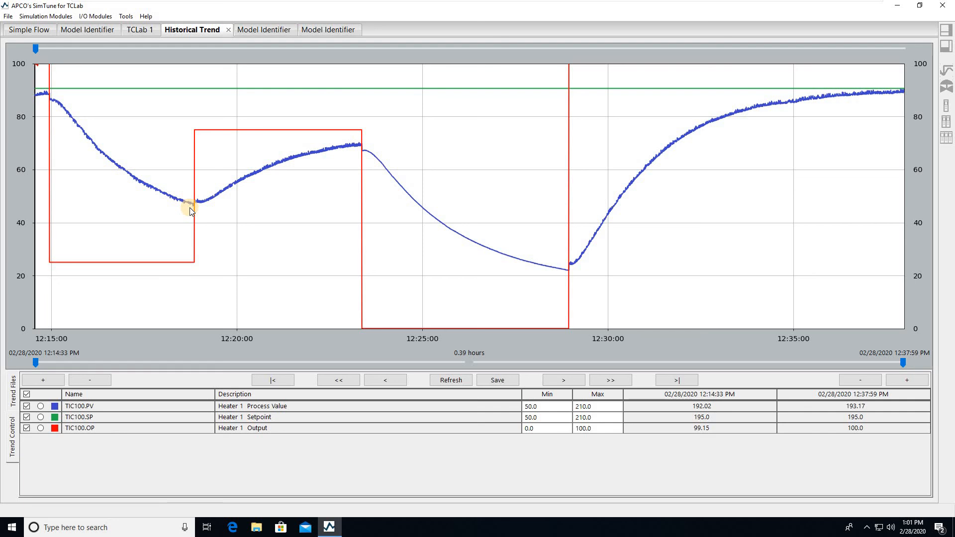
click(326, 30)
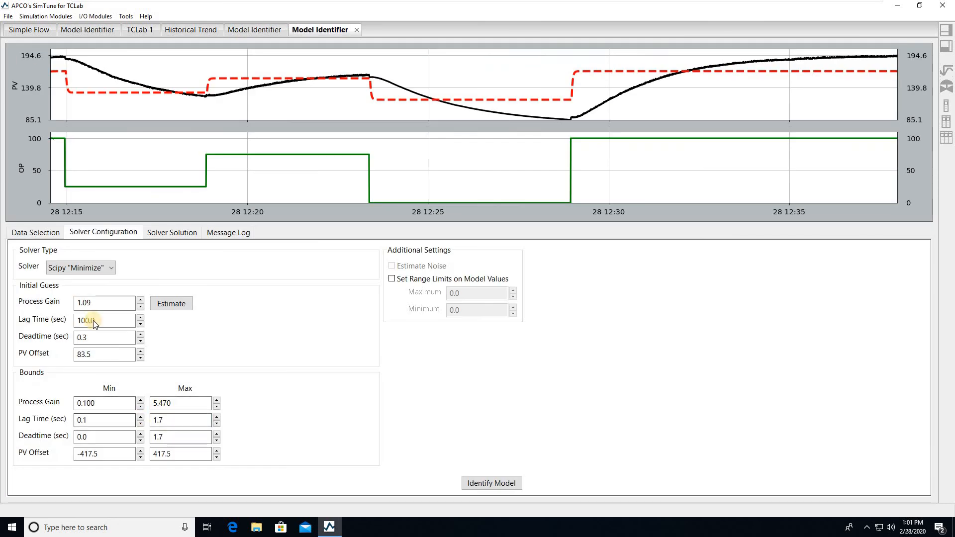
double_click(169, 420)
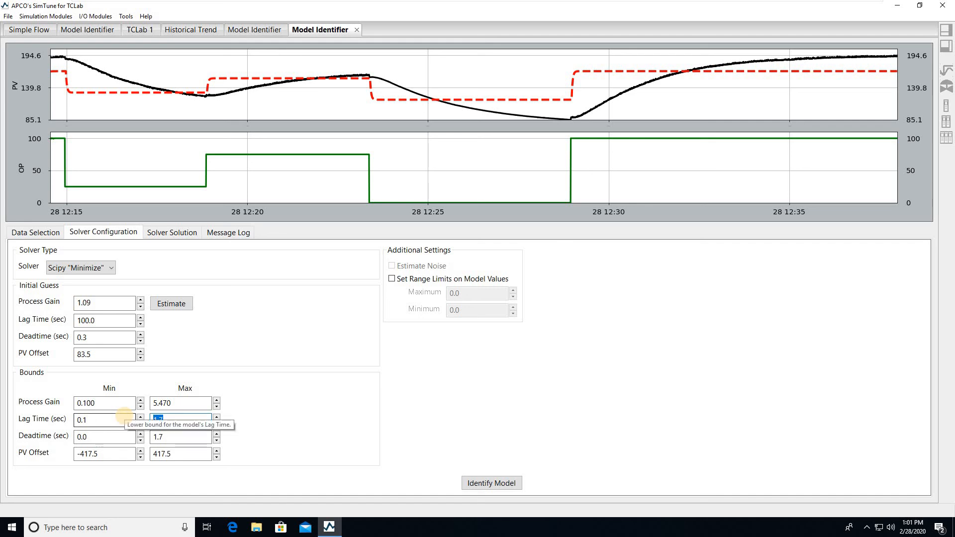
text(2000)
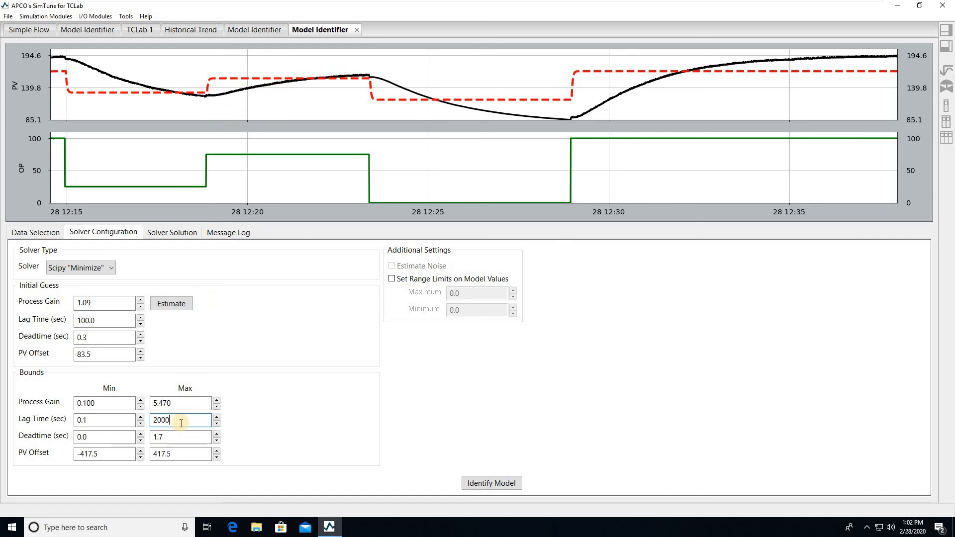
- Set the deadtime's initial guess to 50 sec and its upper bound to 200 sec
double_click(115, 336)
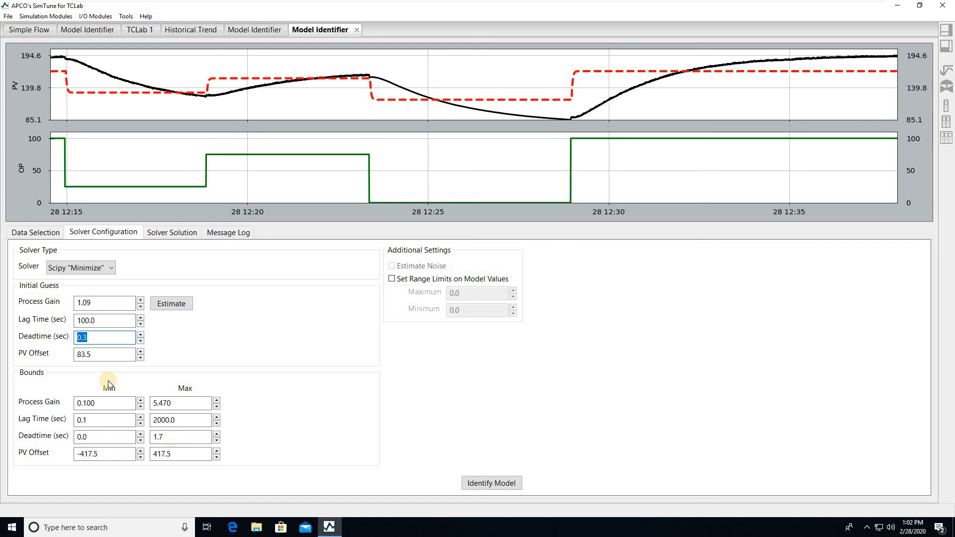
text(50)
double_click(167, 437)
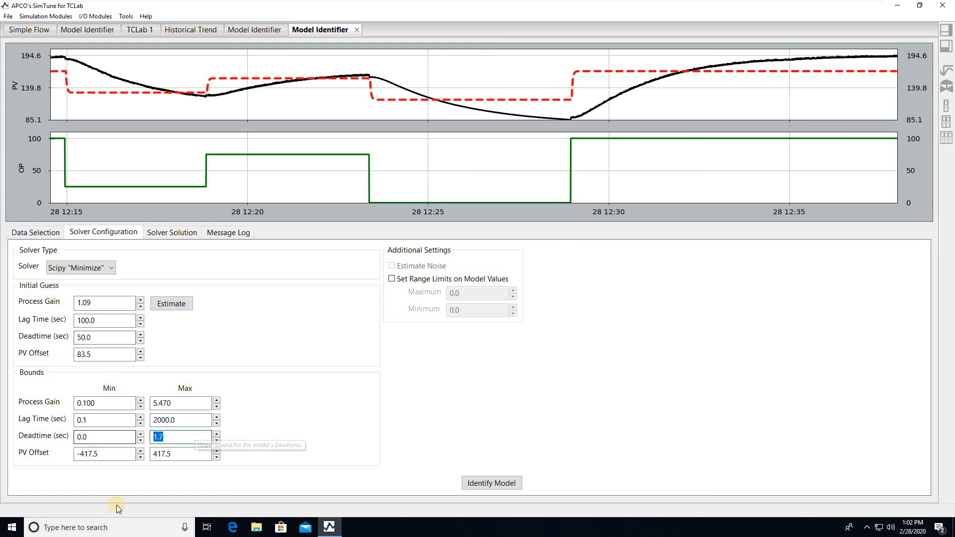
text(20)
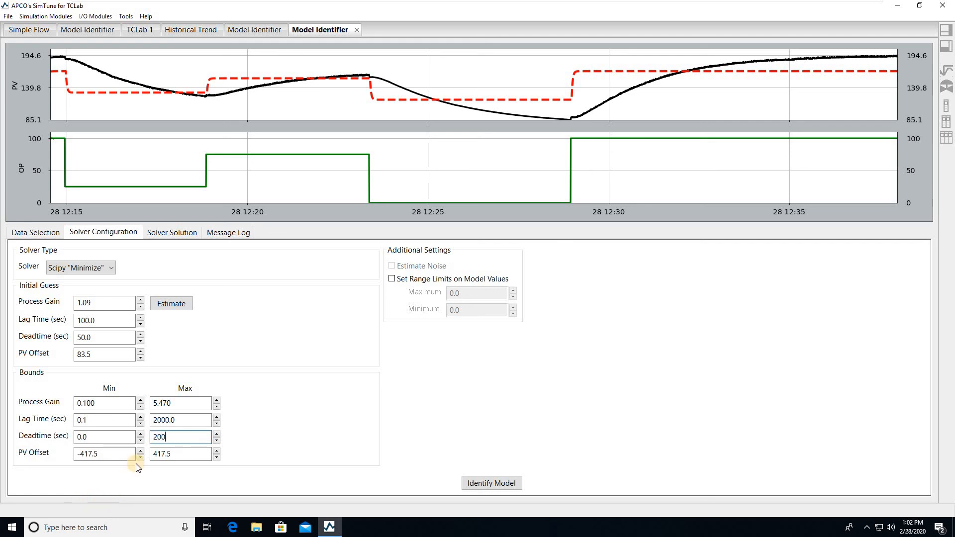
text(0)
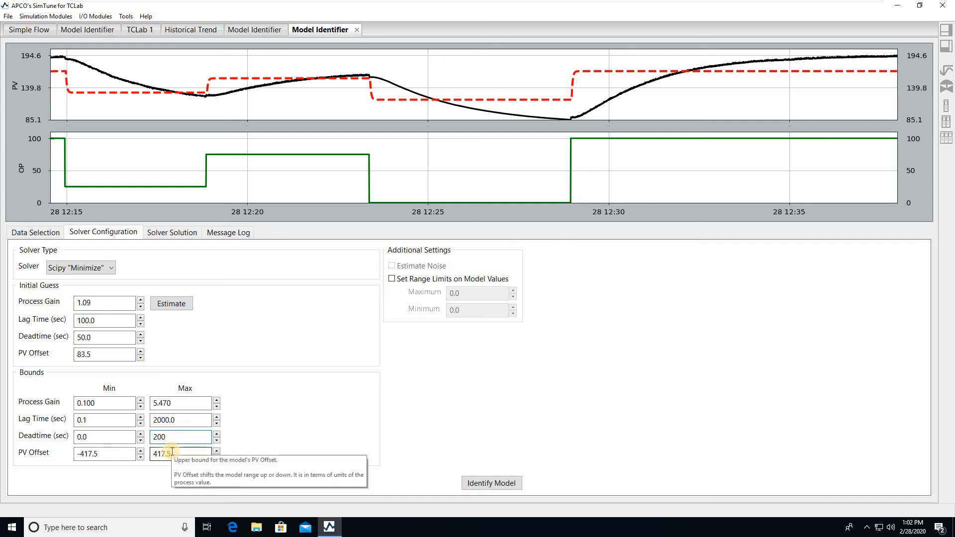
- Identify the model with the revised guesses and bounds, and examine the resulting process gain, lag time, deadtime and PV offset
click(103, 305)
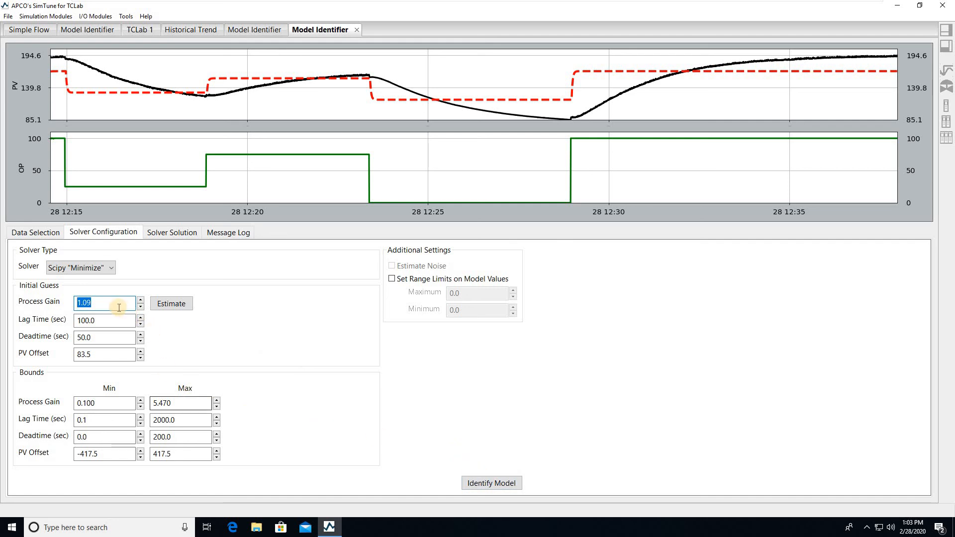
click(496, 483)
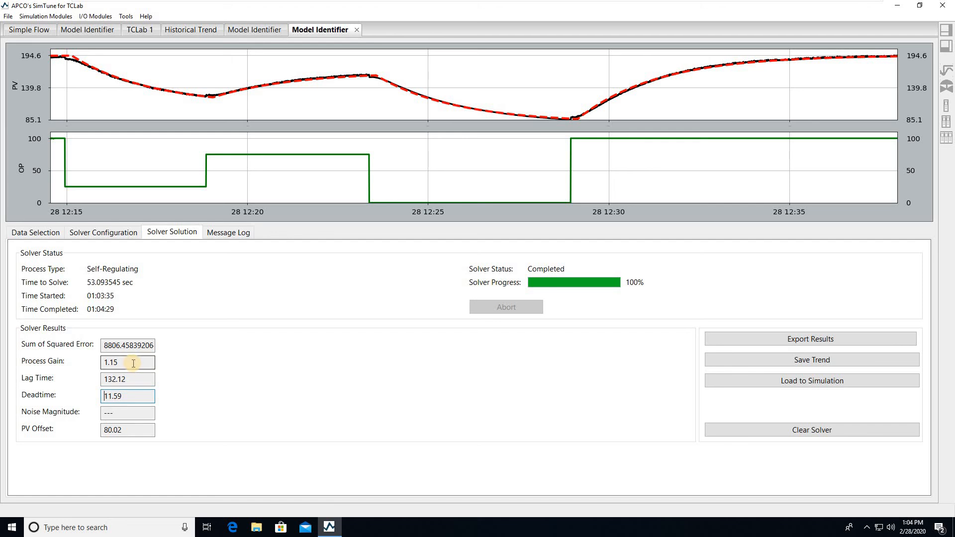
double_click(105, 365)
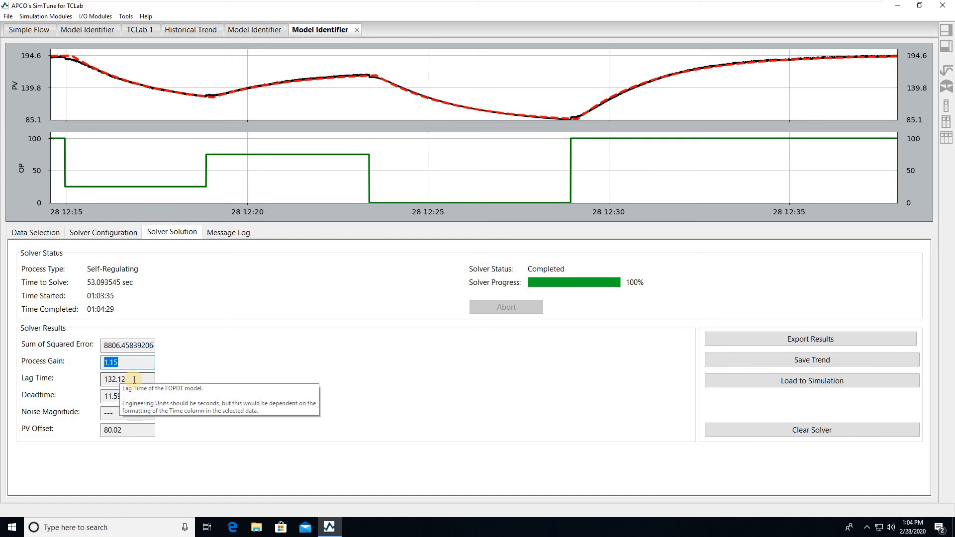
double_click(119, 379)
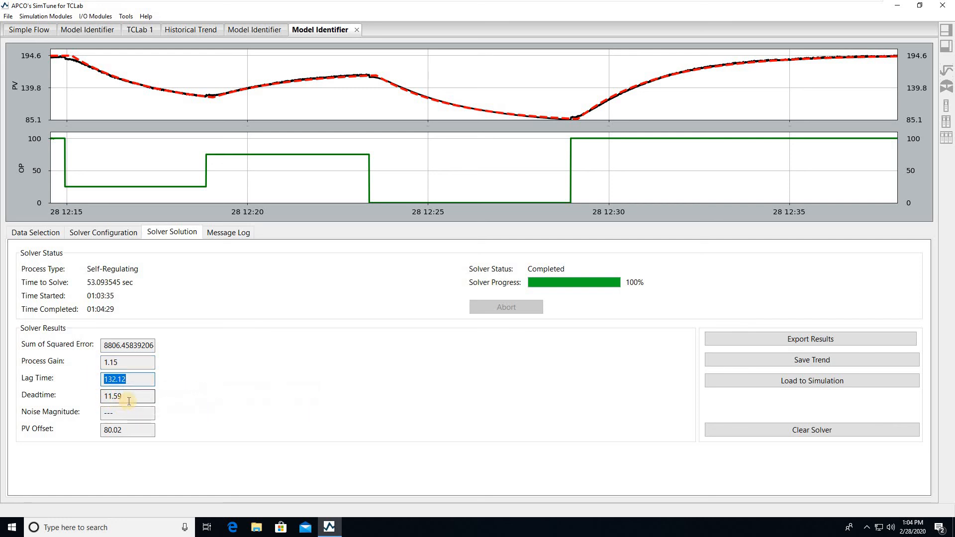
double_click(128, 402)
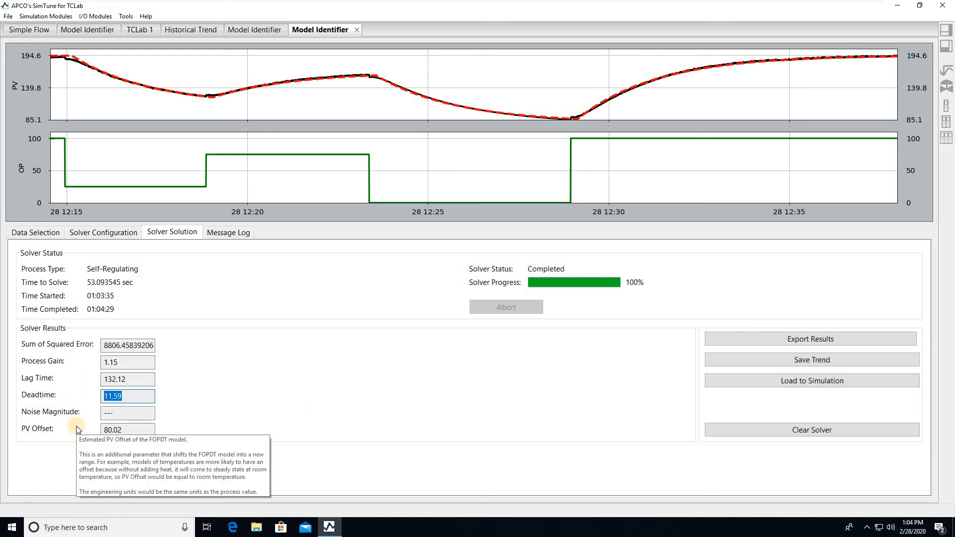
double_click(108, 430)
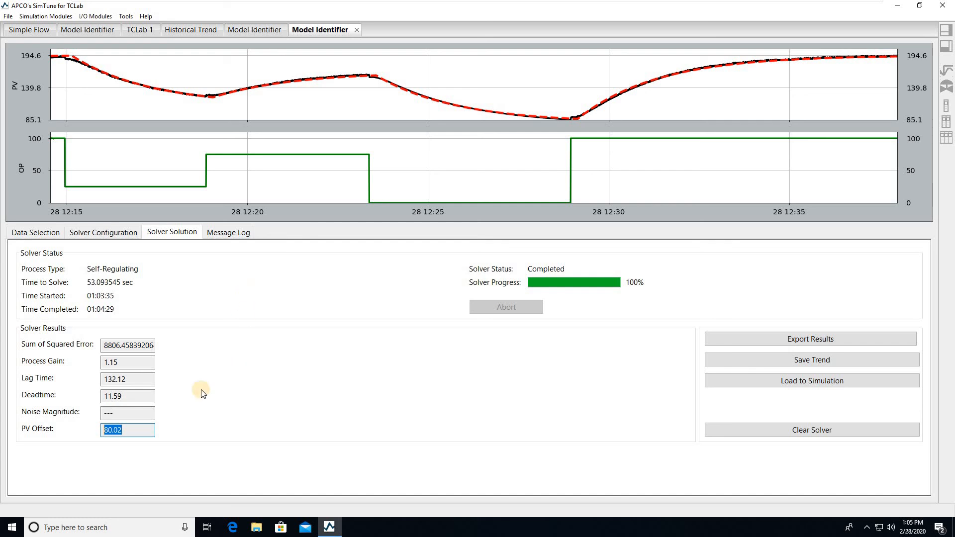
drag(143, 379, 102, 379)
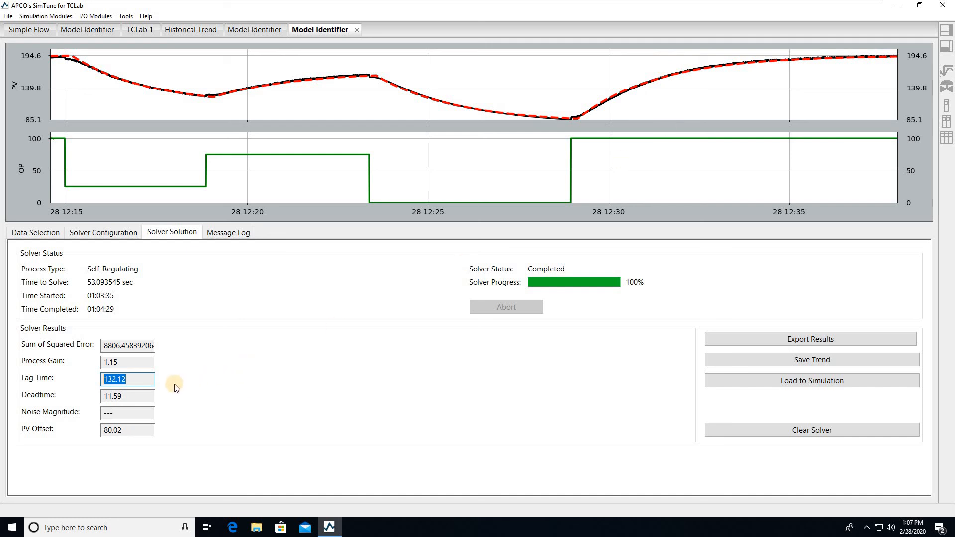
- Load the identified model into a simulation, check its process parameters without changing them, and return to the solver solution
click(793, 381)
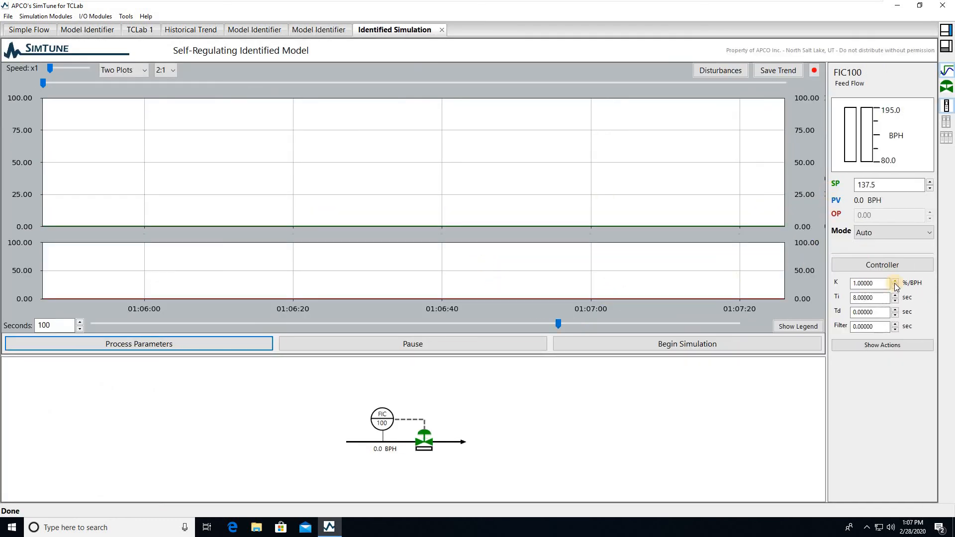
click(172, 344)
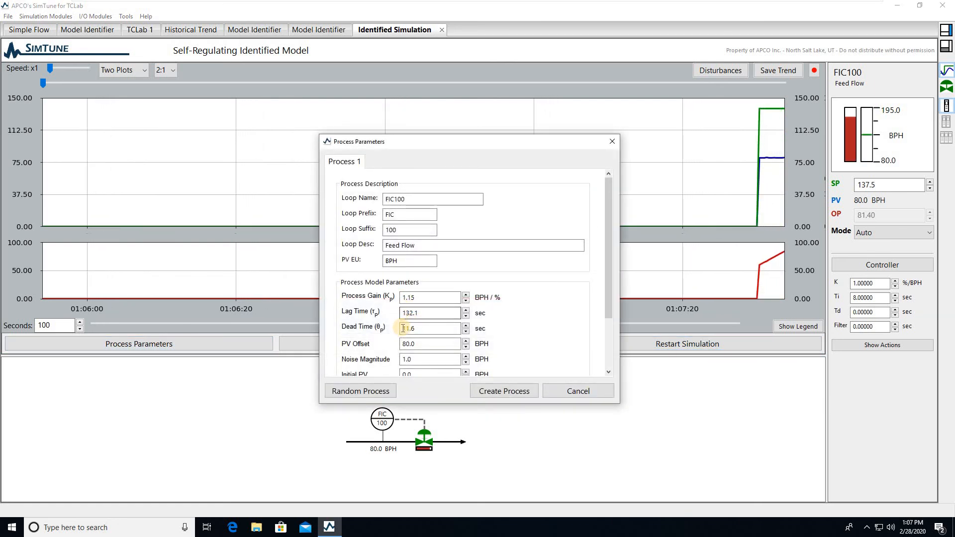
click(425, 343)
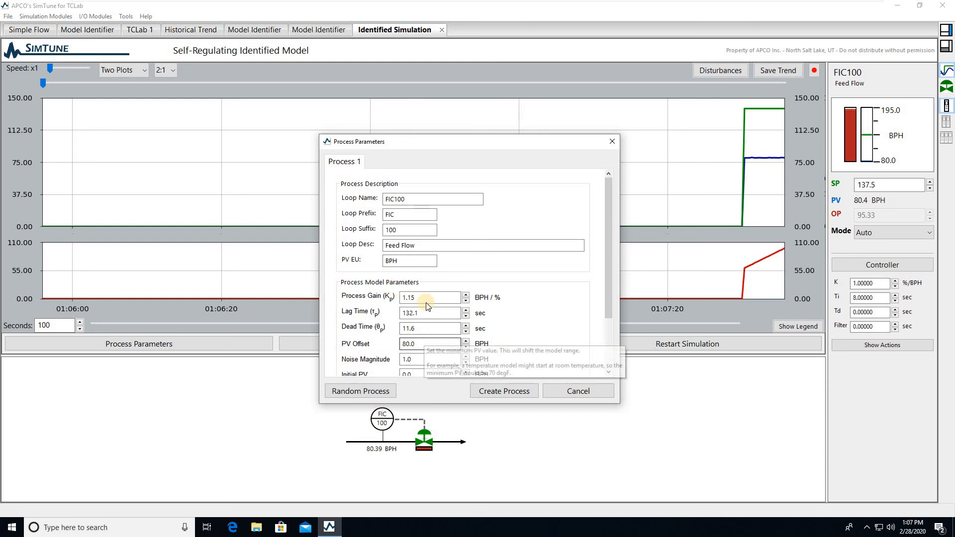
click(411, 296)
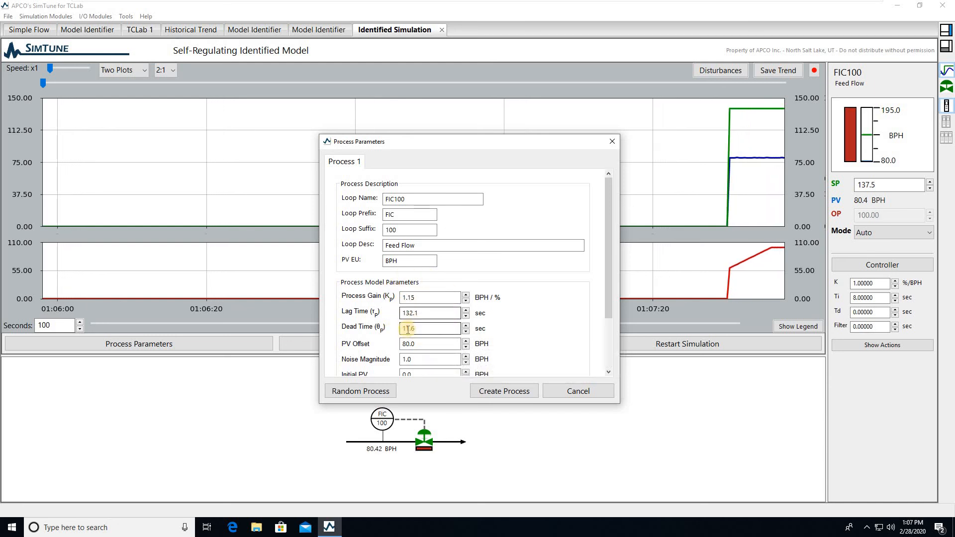
click(576, 392)
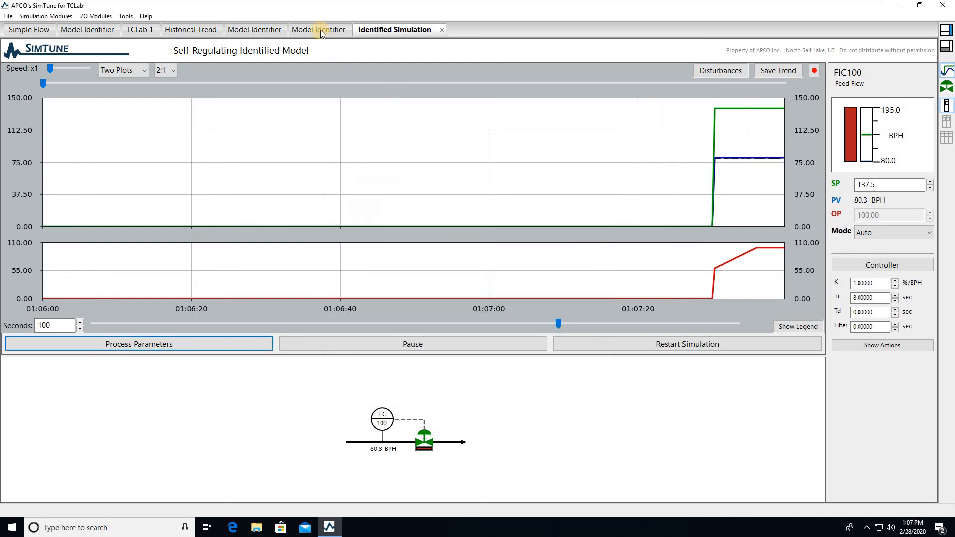
click(320, 29)
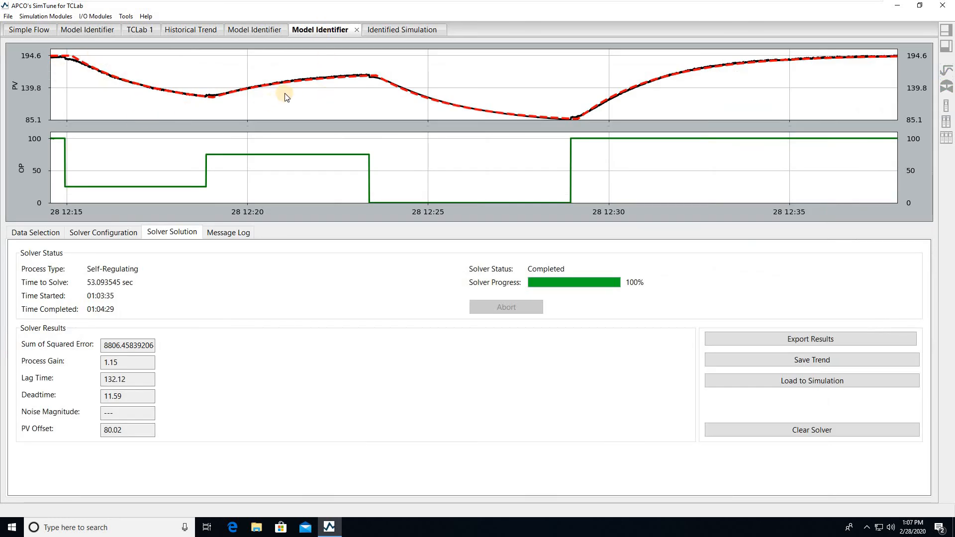